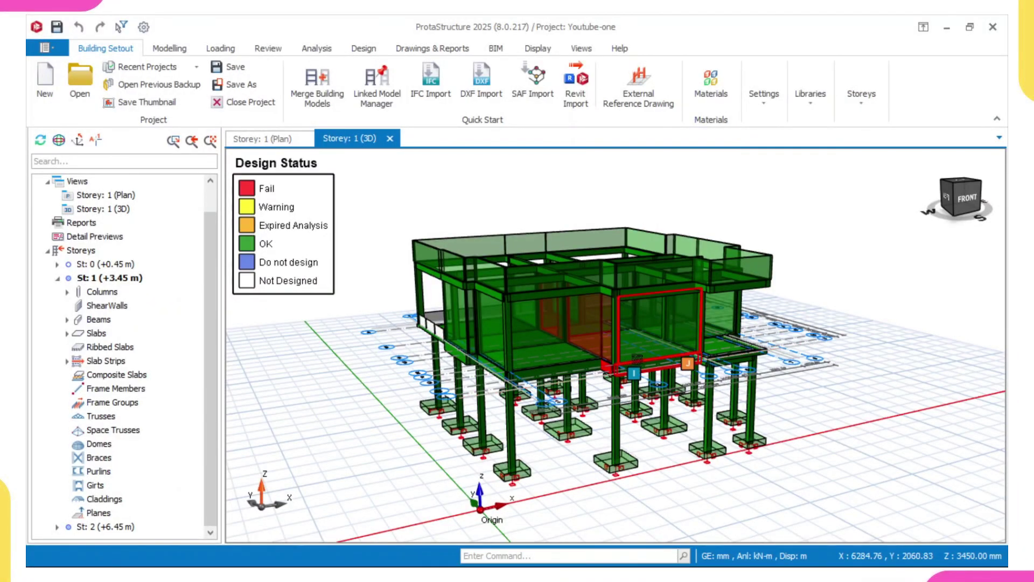
From the Storey 1 plan, open Section Design for failing beam 1B24 on axis 3.
middle_click_drag(677, 473, 662, 426)
mouse_move(604, 360)
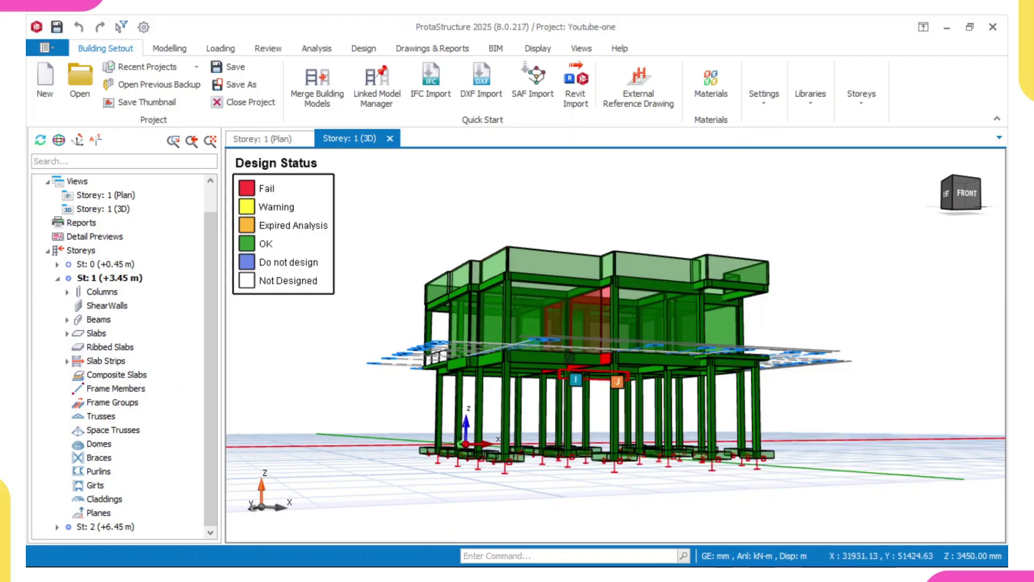
left_click(269, 140)
scroll(534, 340, "up", 2)
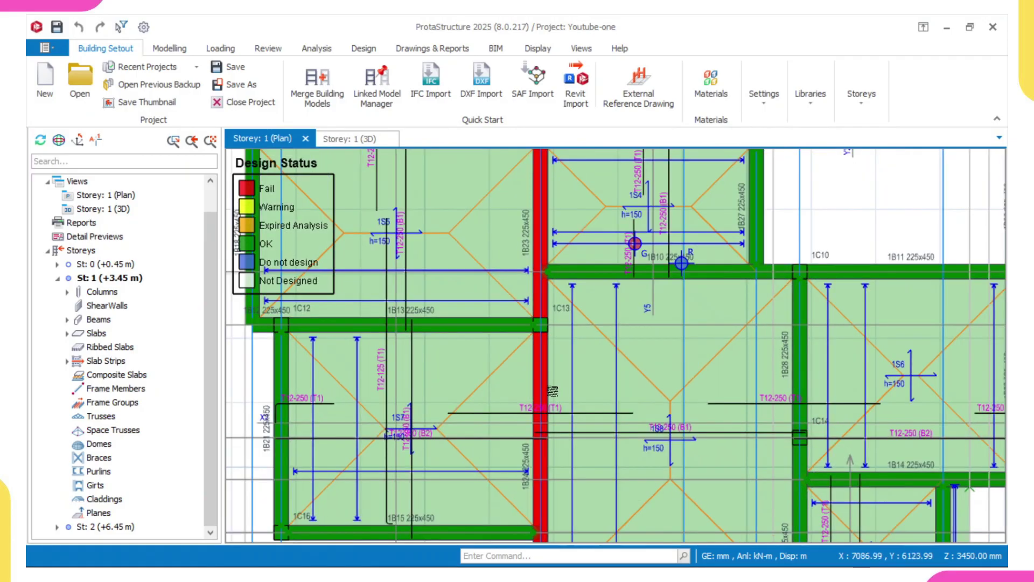
left_click(534, 372)
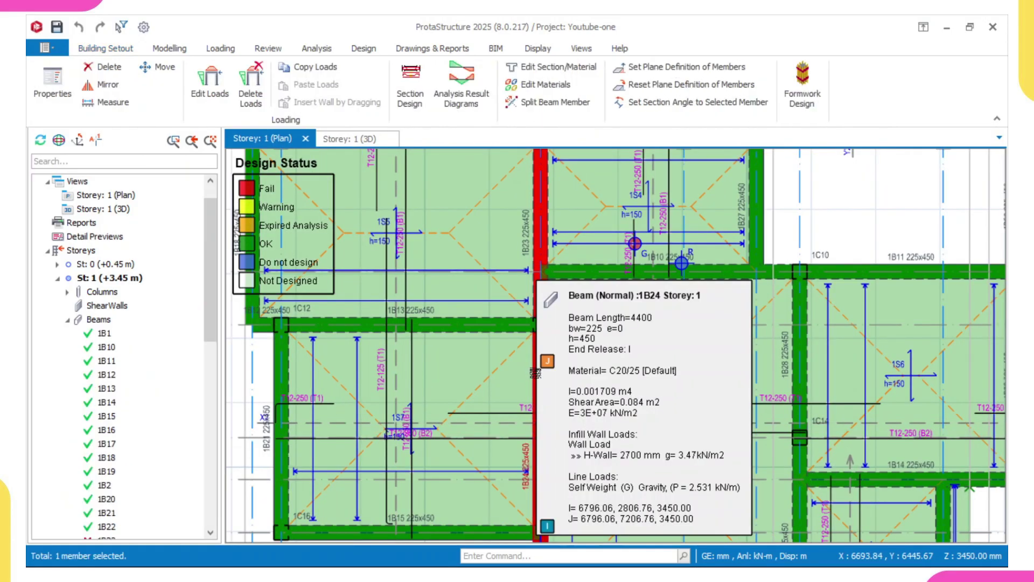
right_click(534, 372)
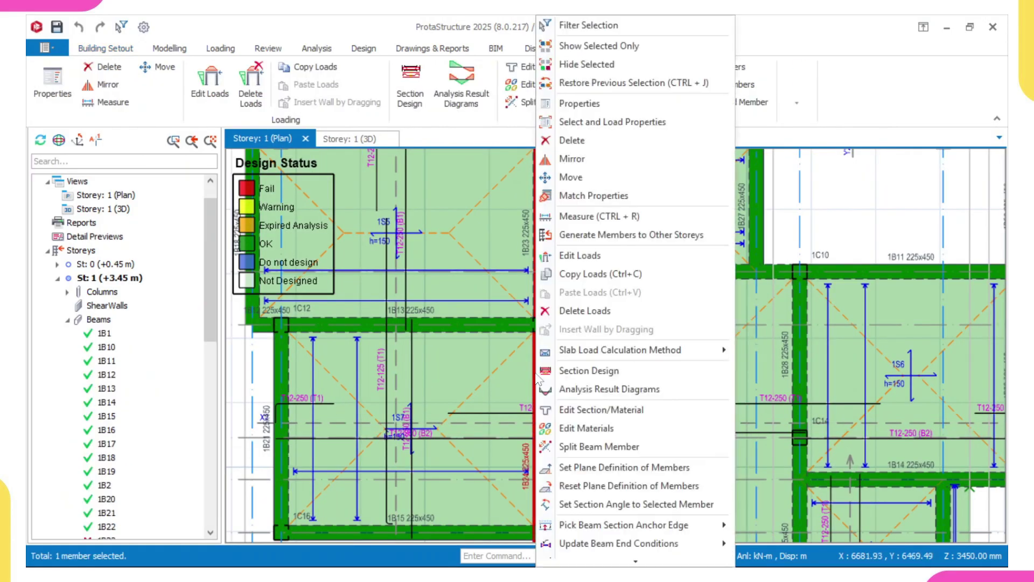
left_click(612, 378)
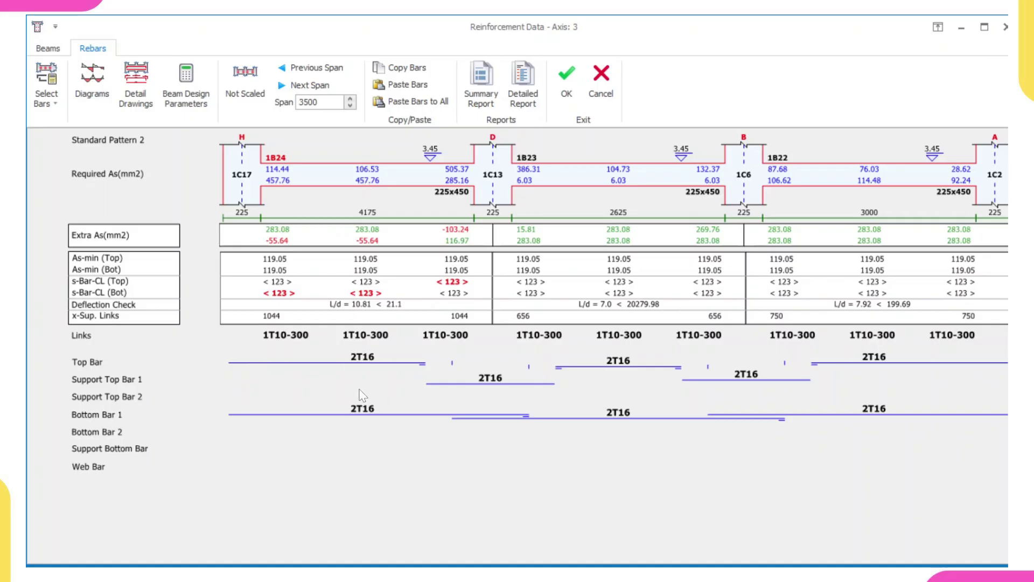
Increase beam 1B24's bottom bars from 2T16 to 3T16.
left_click(364, 413)
left_click(339, 411)
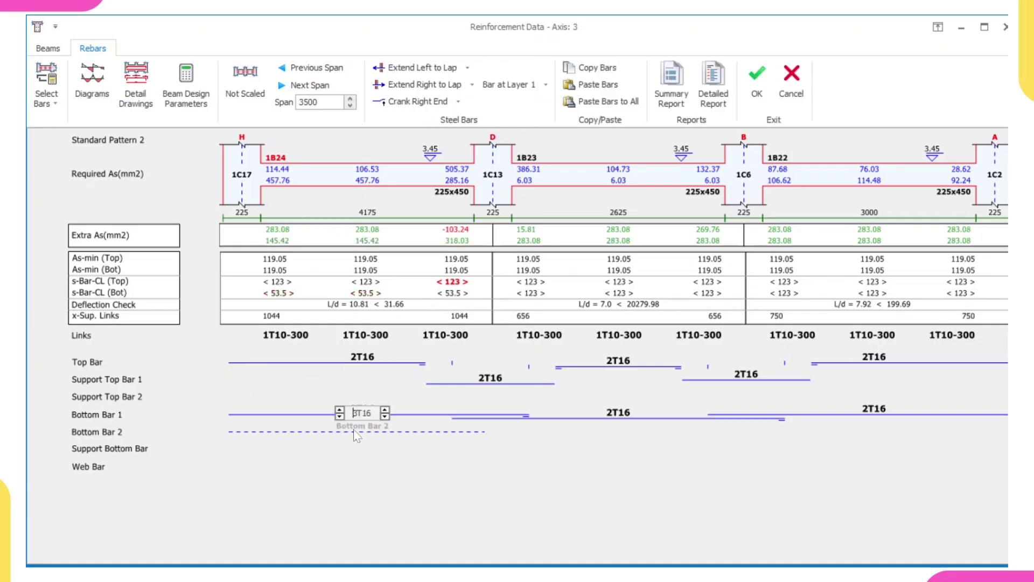
left_click(364, 446)
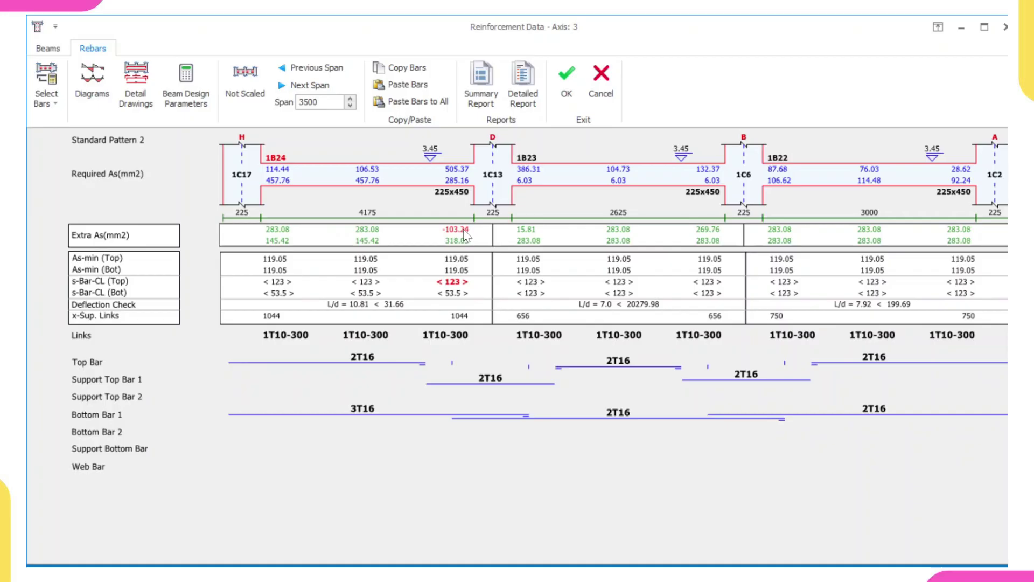
Increase the support top bars over column 1C13 to 3T16.
left_click(491, 379)
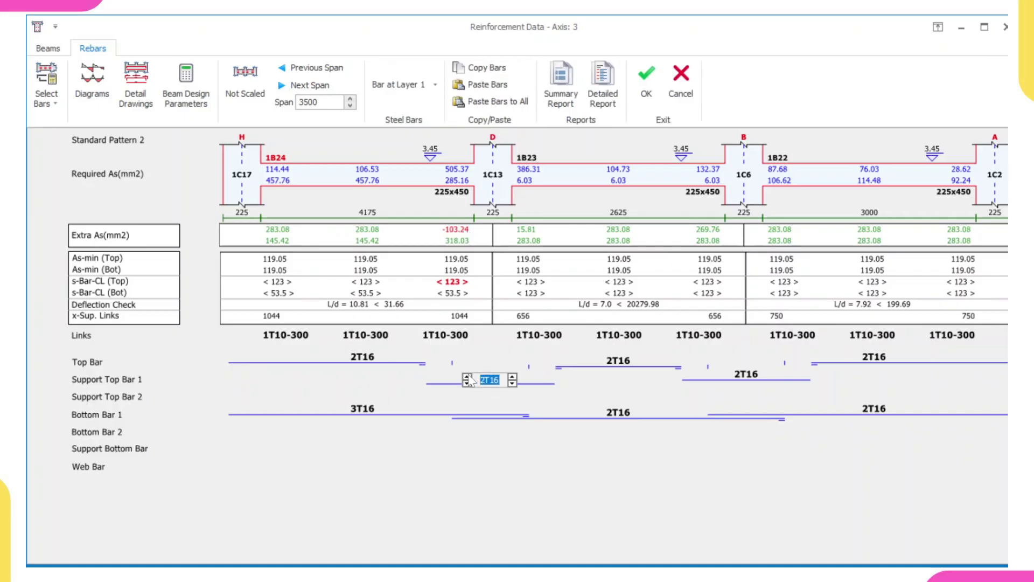
left_click(467, 377)
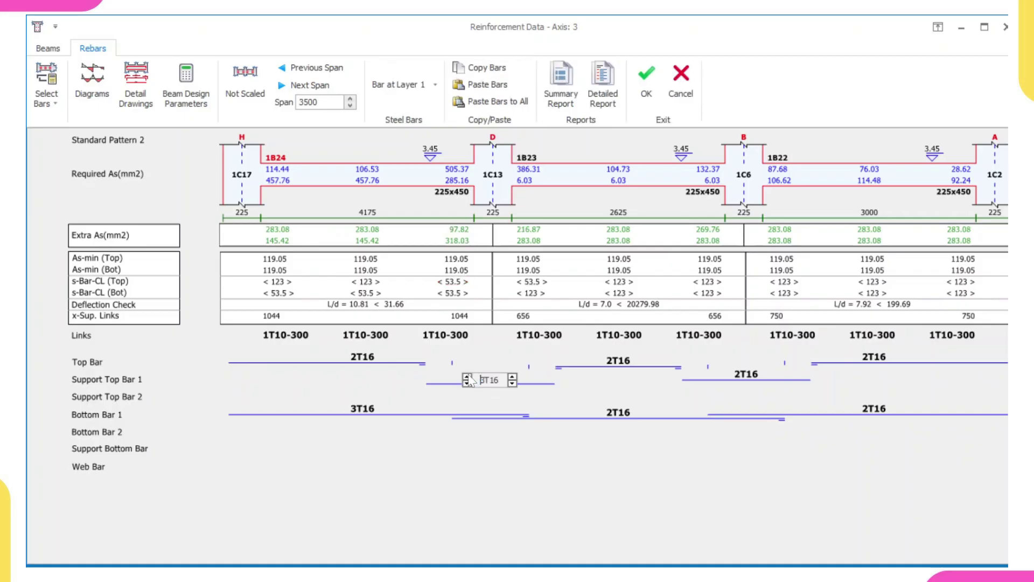
left_click(468, 439)
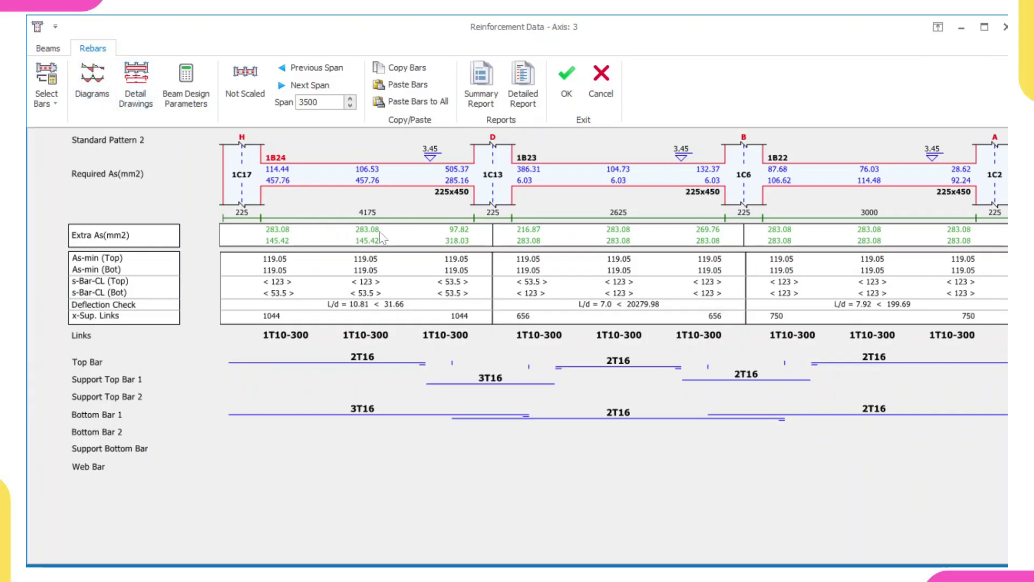
In the Beams table, change beam 1B22's depth to 600 mm, then restore it to 450 mm.
left_click(47, 51)
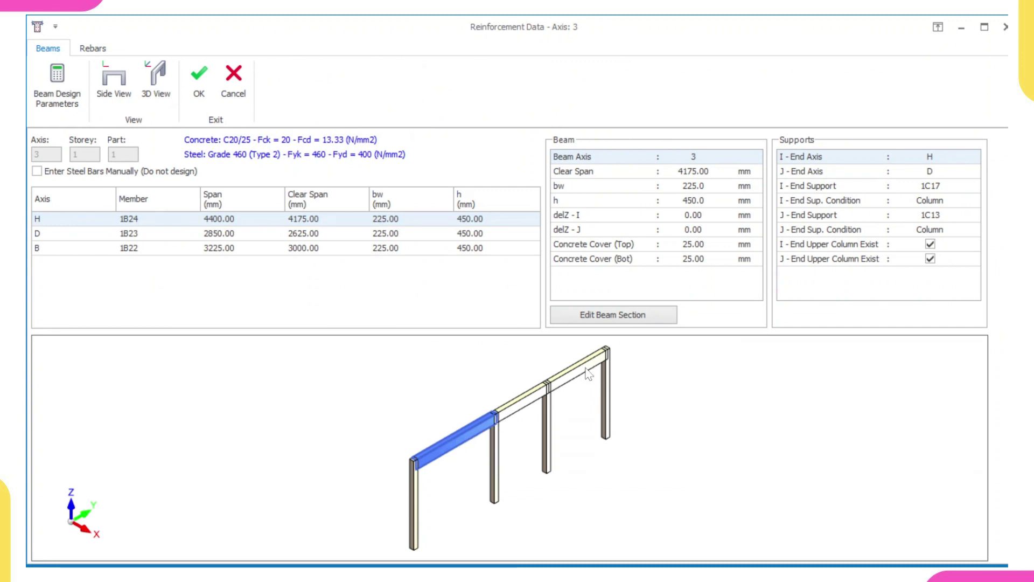
left_click(479, 248)
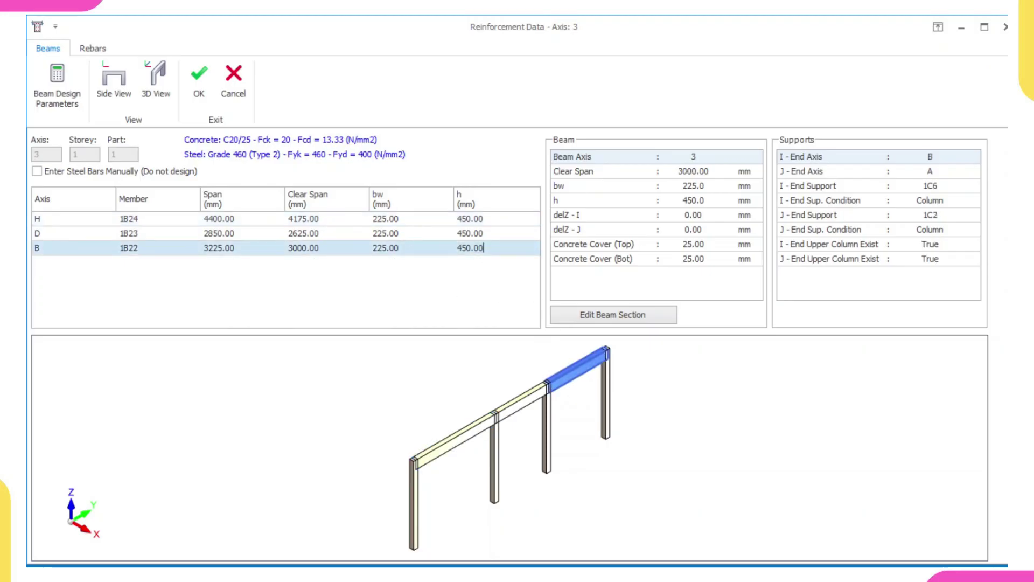
key("ctrl+a")
type("600")
key("Return")
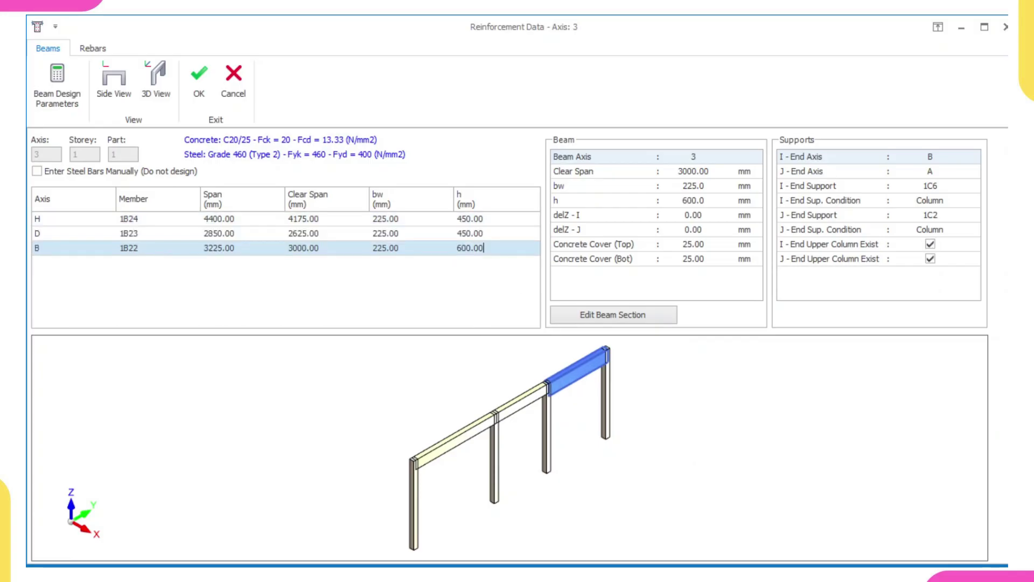
double_click(459, 249)
type("450")
key("Return")
On the Rebars tab, trial 1B24's link spacing down to 1T10-175, then discard, keeping 1T10-300.
left_click(92, 49)
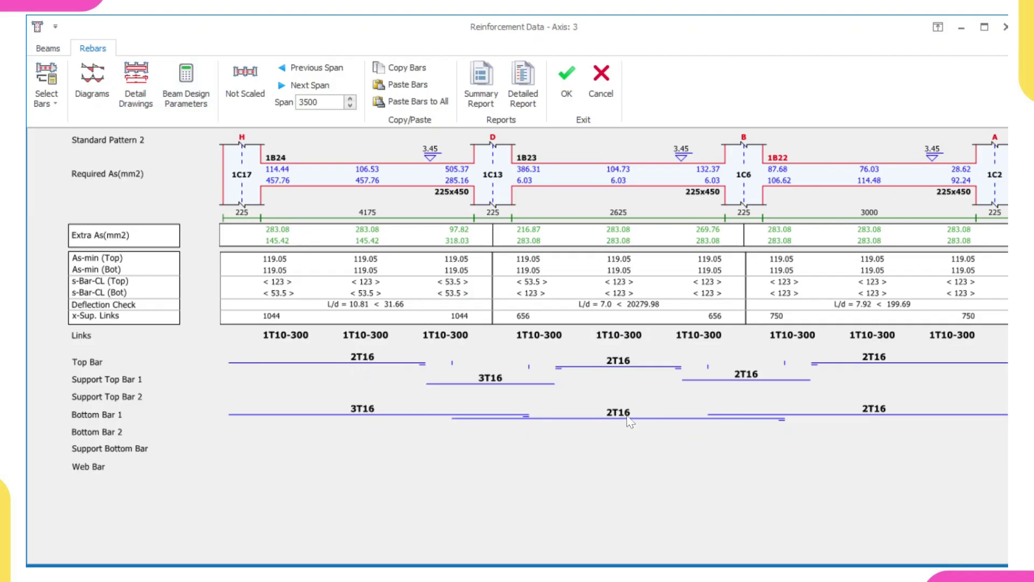
left_click(285, 335)
left_click(303, 338)
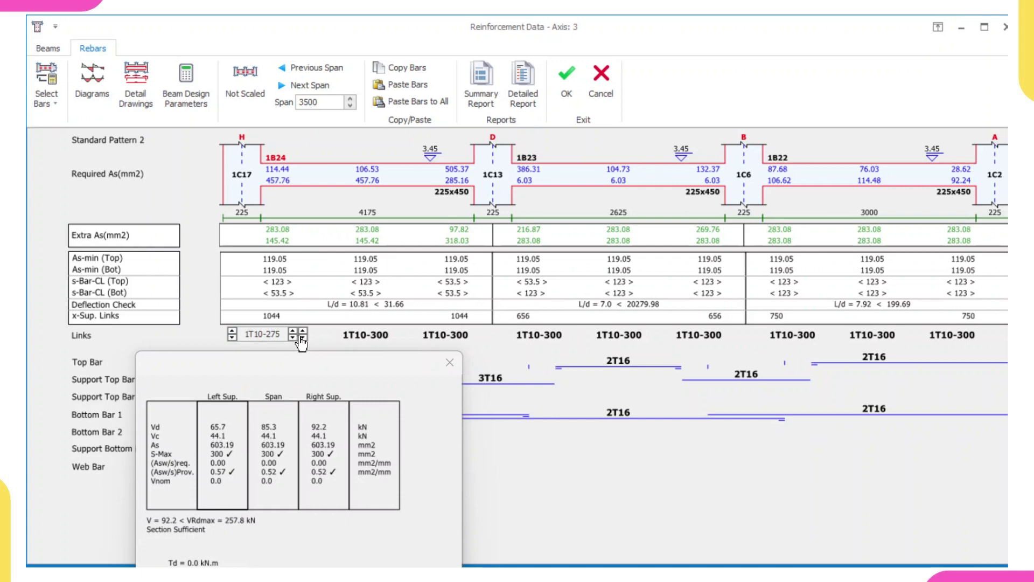
left_click(304, 339)
left_click(304, 338)
left_click(303, 338)
left_click(303, 337)
key("Tab")
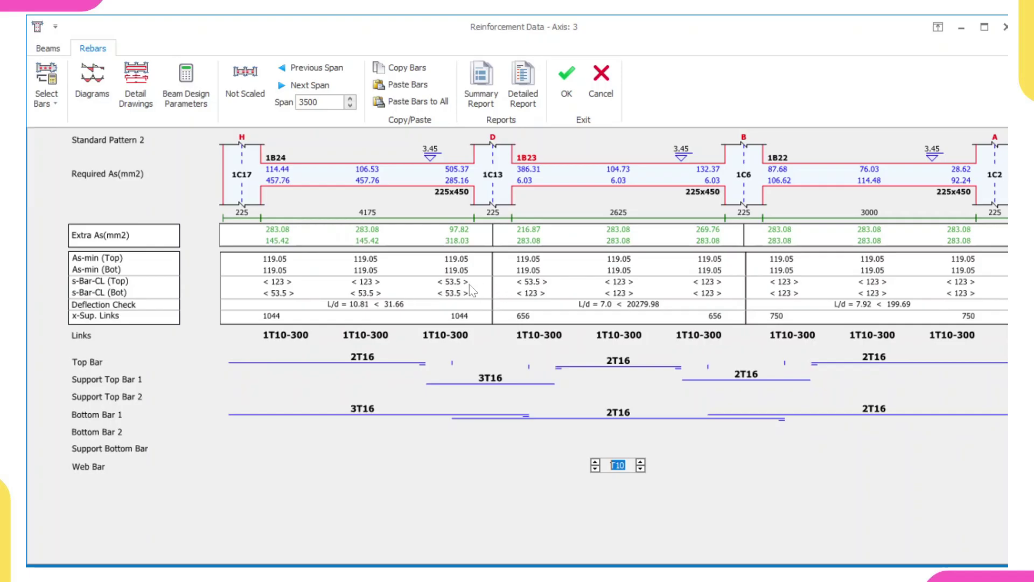
Raise 1B24's bottom bars from 3T16 to 5T16 and show the axis 3 beam detail drawing.
left_click(362, 410)
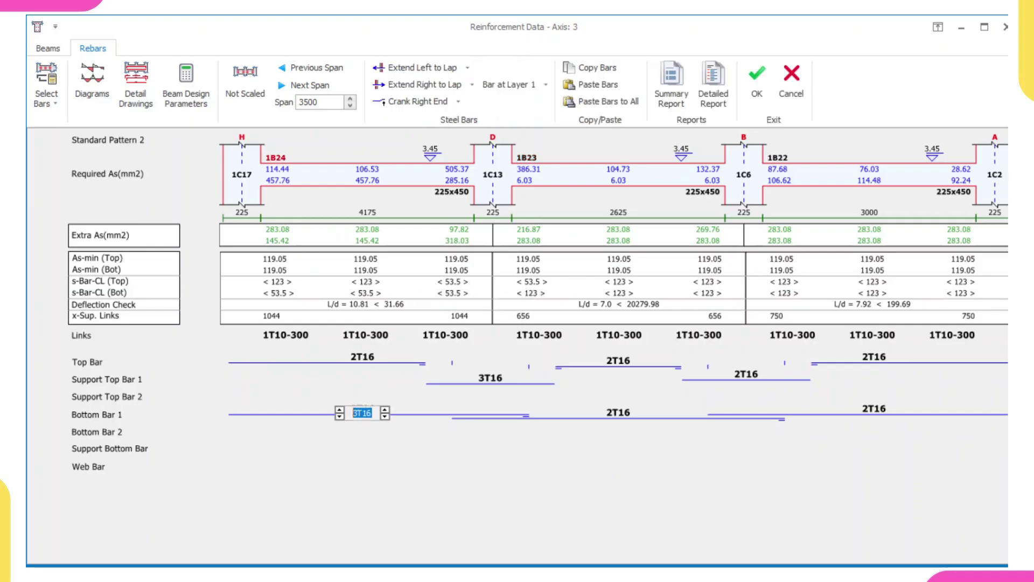
double_click(339, 411)
left_click(372, 449)
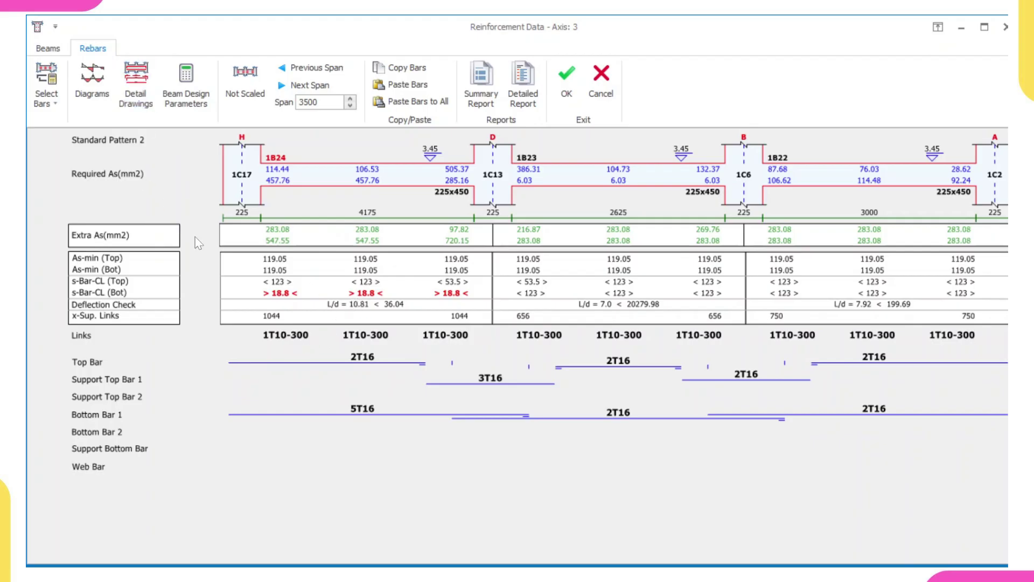
left_click(143, 94)
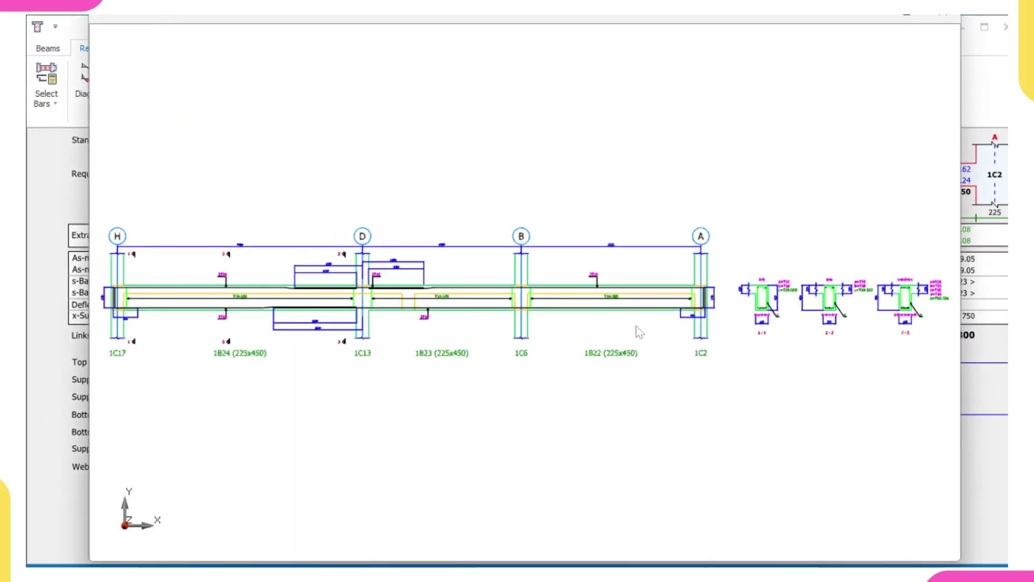
scroll(788, 308, "up", 5)
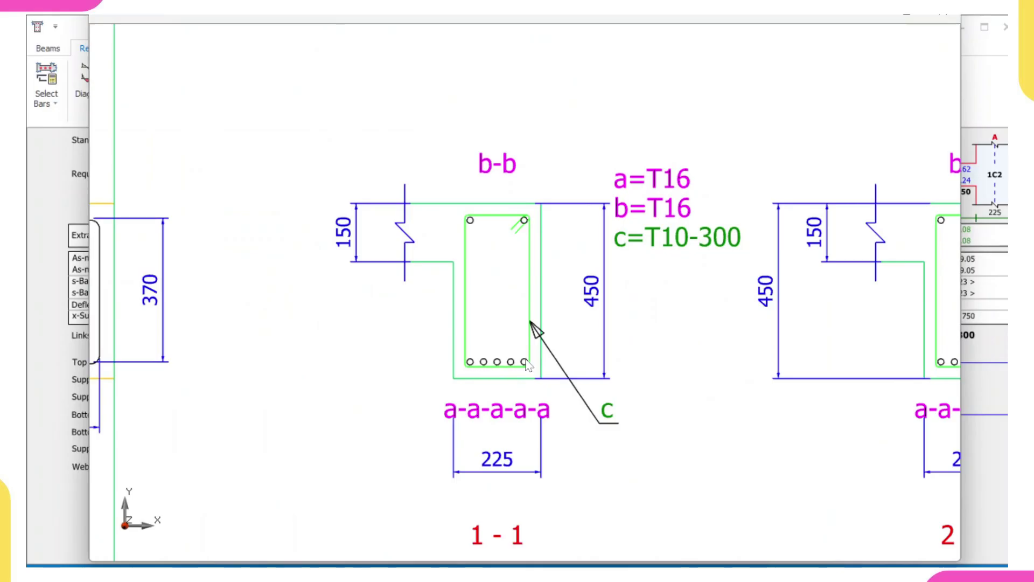
scroll(495, 368, "up", 3)
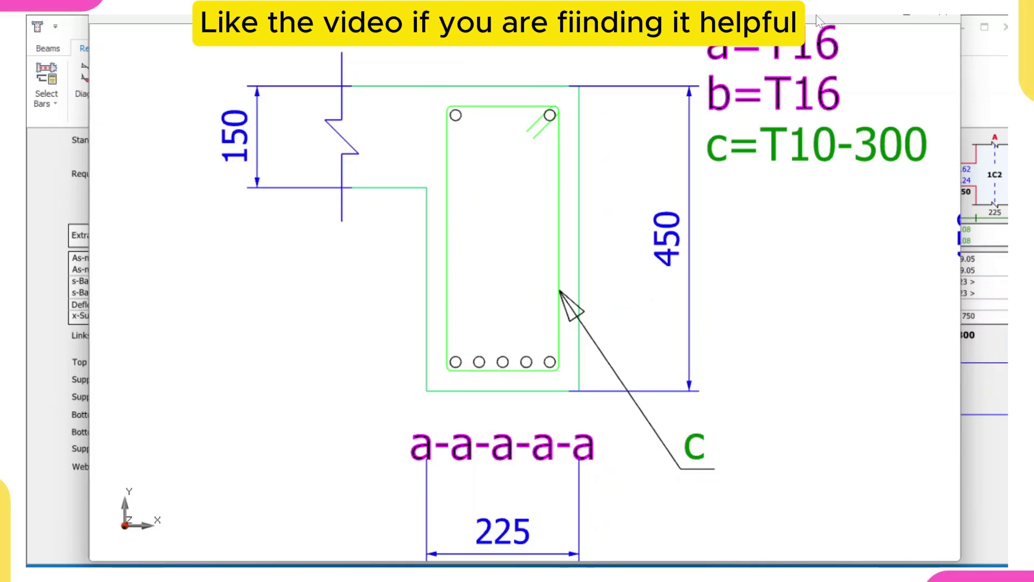
left_click_drag(819, 17, 834, 54)
left_click(958, 49)
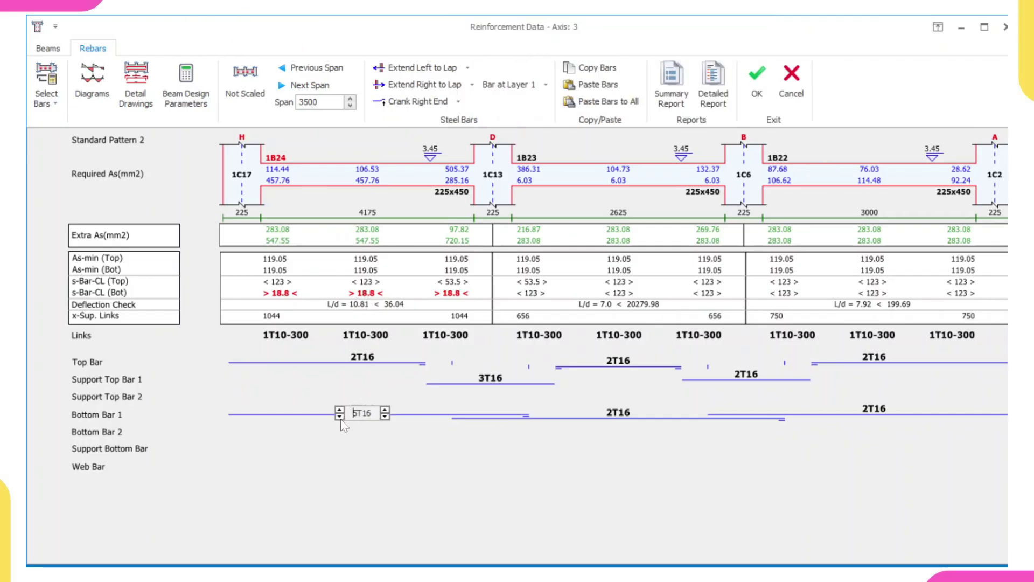
Set 1B24's main bottom bars to 4T16 and add a 1T16 second-layer bottom bar mid-span.
left_click(345, 426)
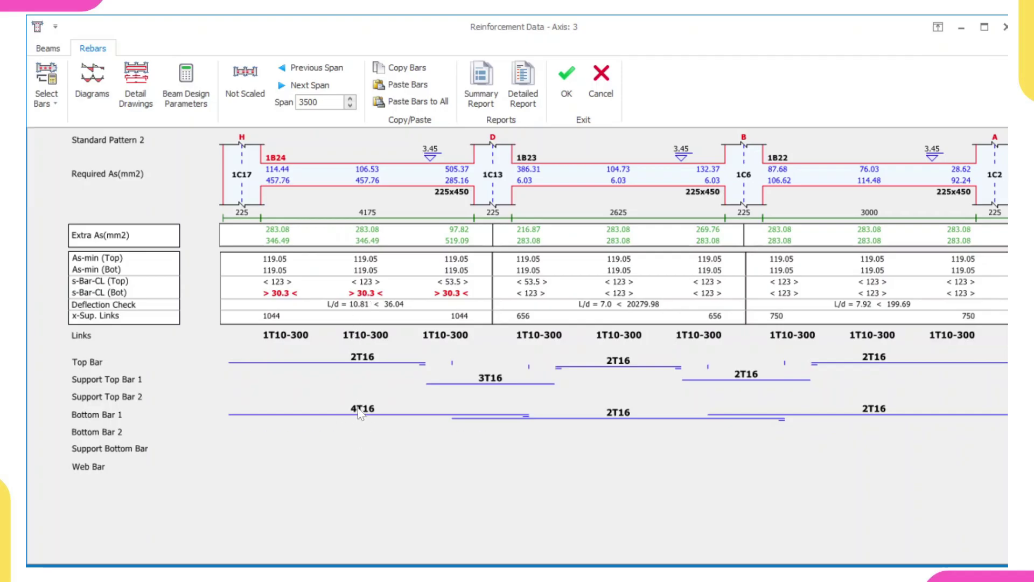
left_click(341, 431)
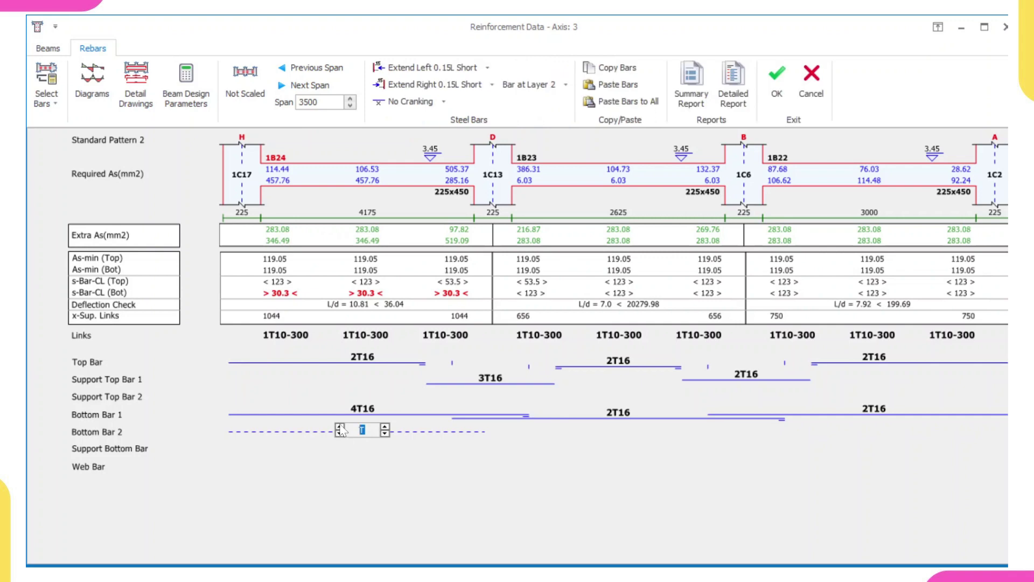
left_click(350, 462)
left_click(564, 476)
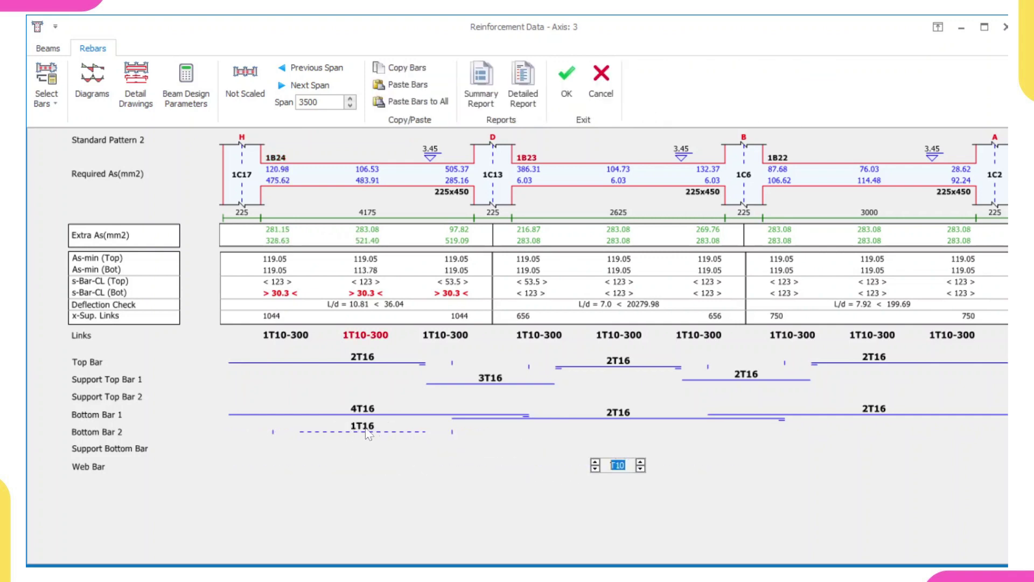
Change 1B24's mid-span links from 1T10-300 to 1T10-225, leaving the end links unchanged.
left_click(380, 339)
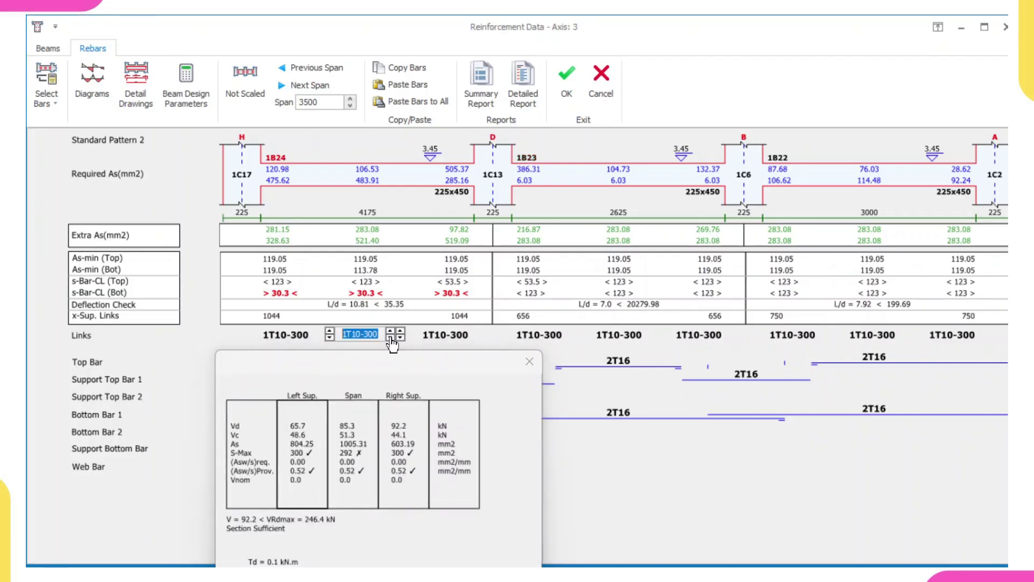
left_click(401, 338)
left_click(401, 338)
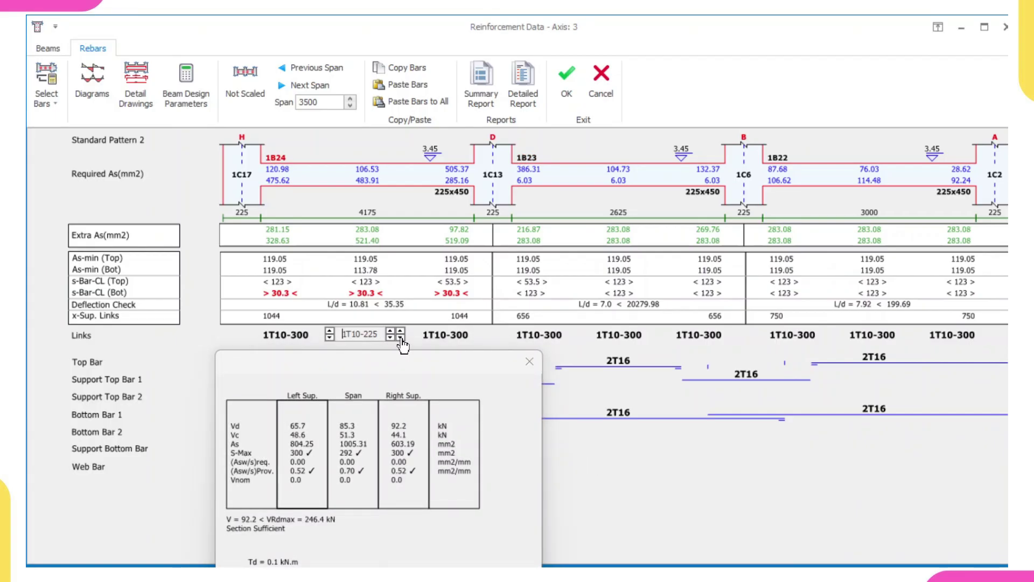
left_click(613, 450)
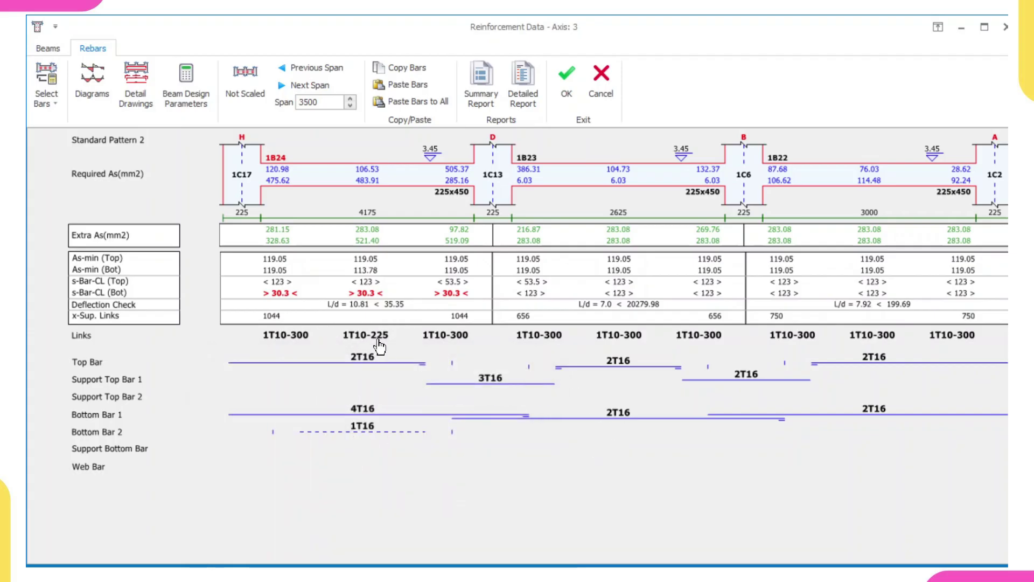